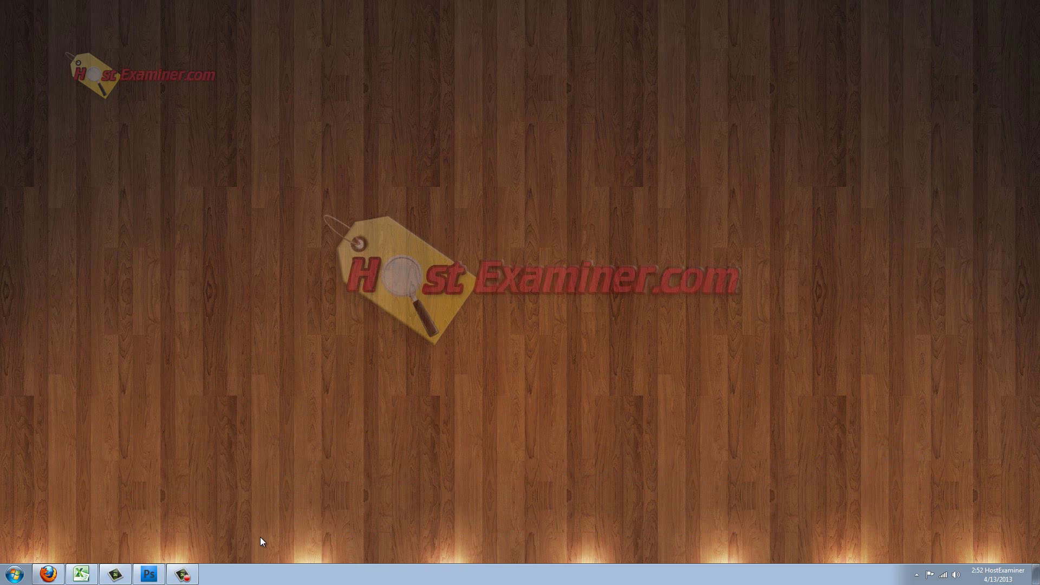
- Restore the Firefox window showing the signed-in Namecheap home page
left_click(48, 573)
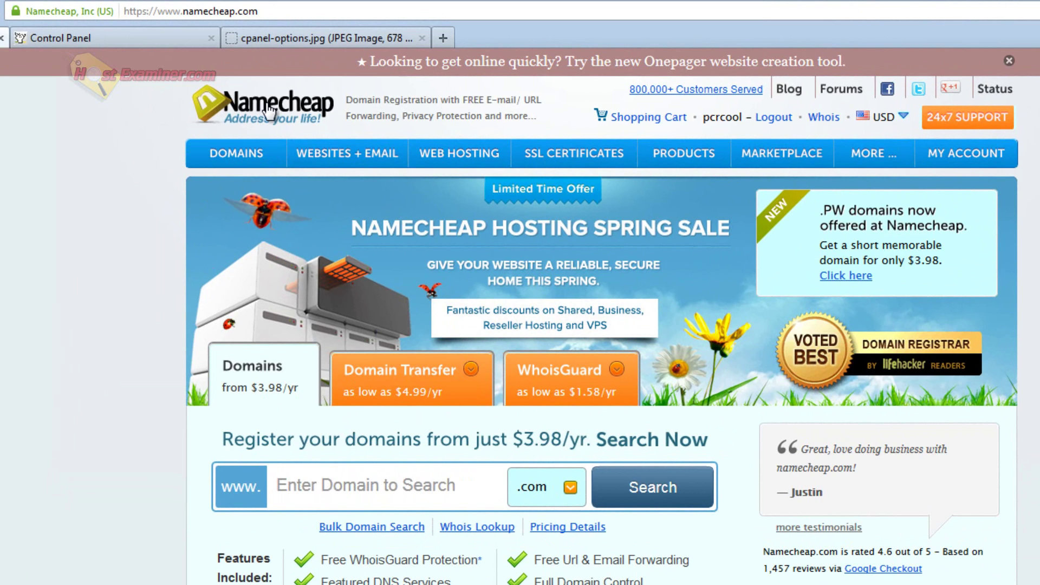
- Open the Transfer DNS to Webhost form for hostexaminer.com, then go to the FatCow Control Panel
mouse_move(236, 155)
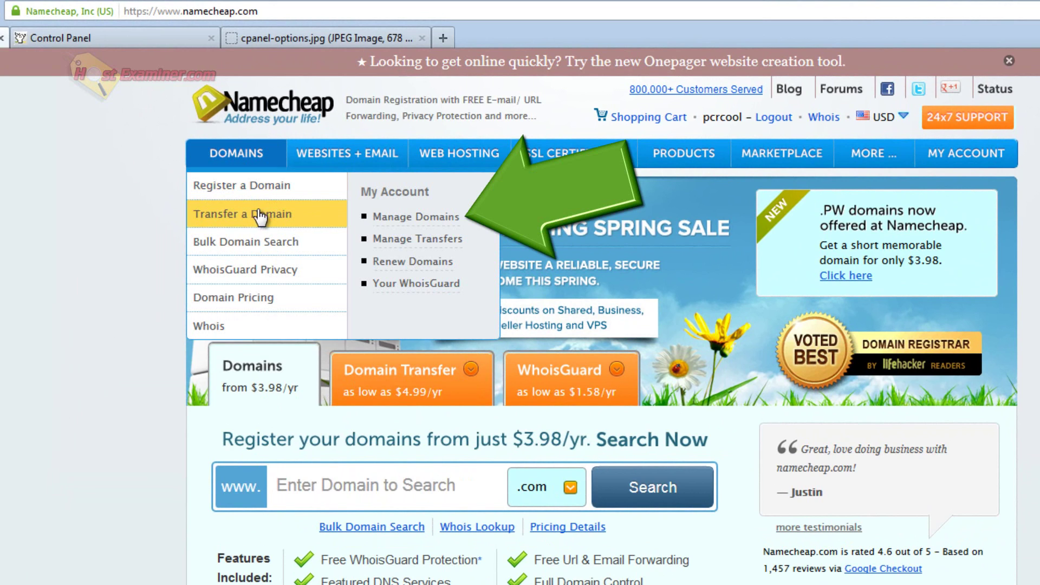
left_click(397, 217)
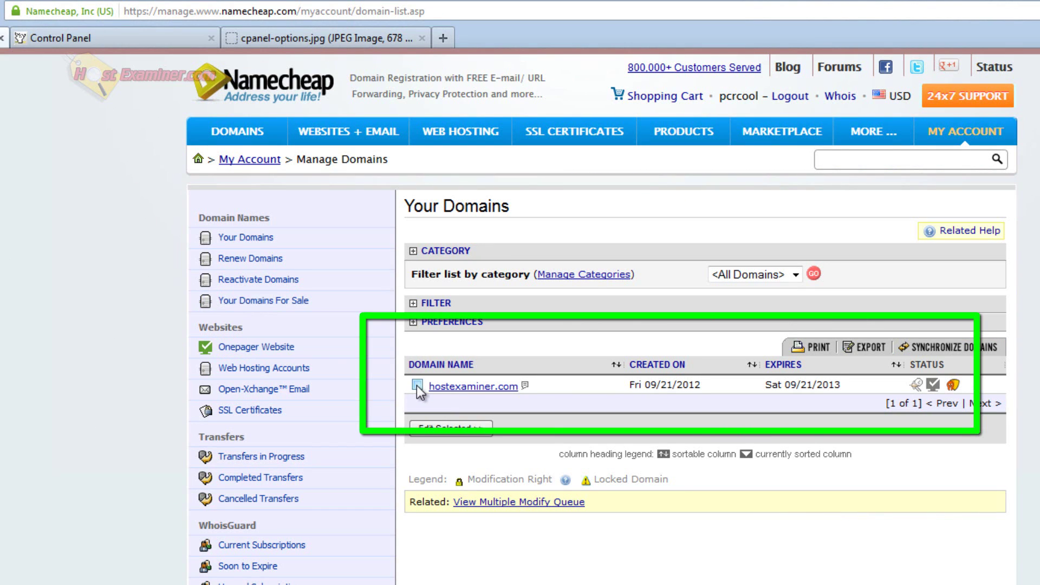
left_click(417, 385)
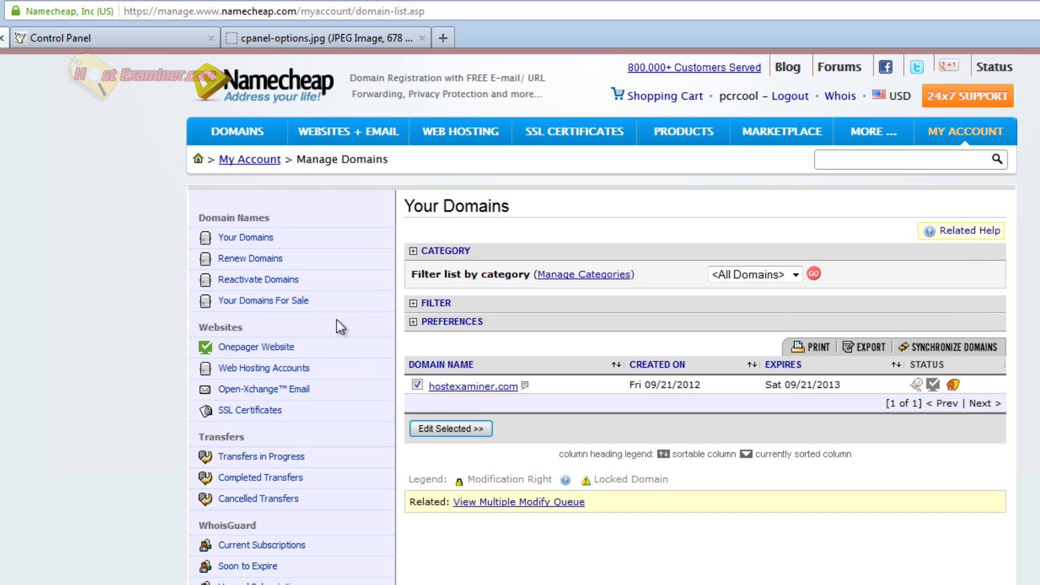
left_click(419, 428)
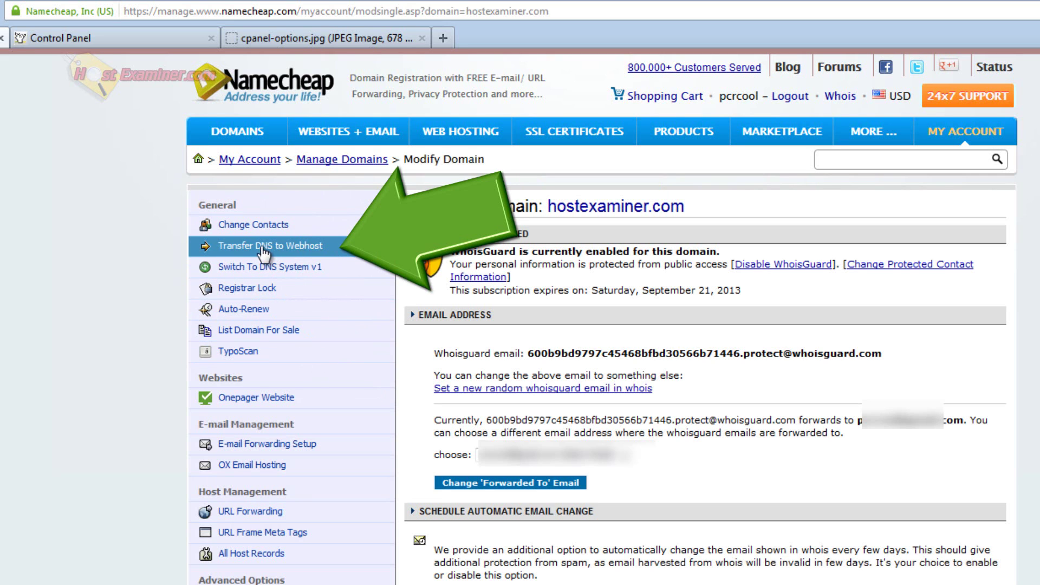
left_click(297, 250)
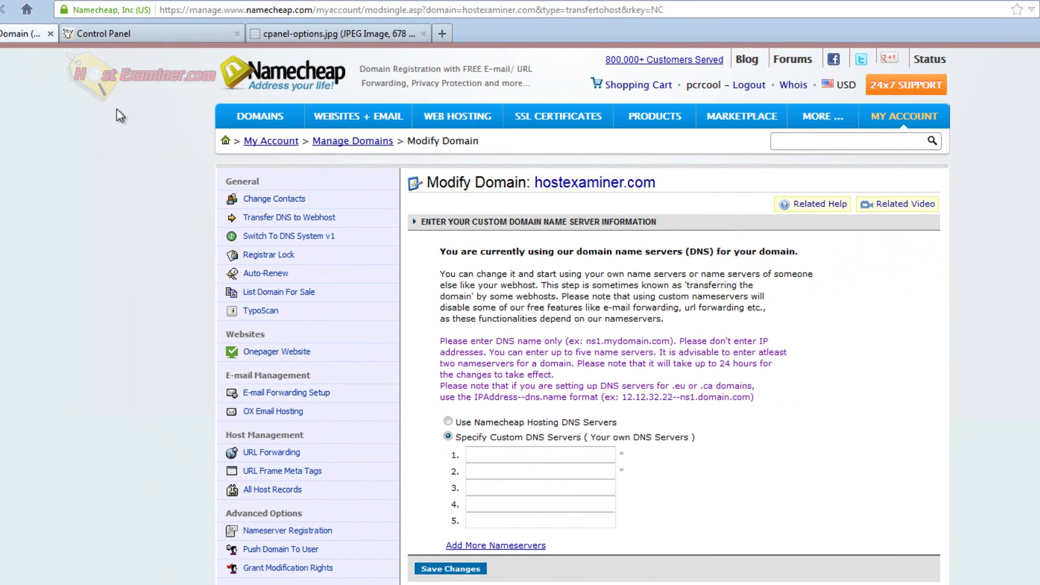
left_click(123, 35)
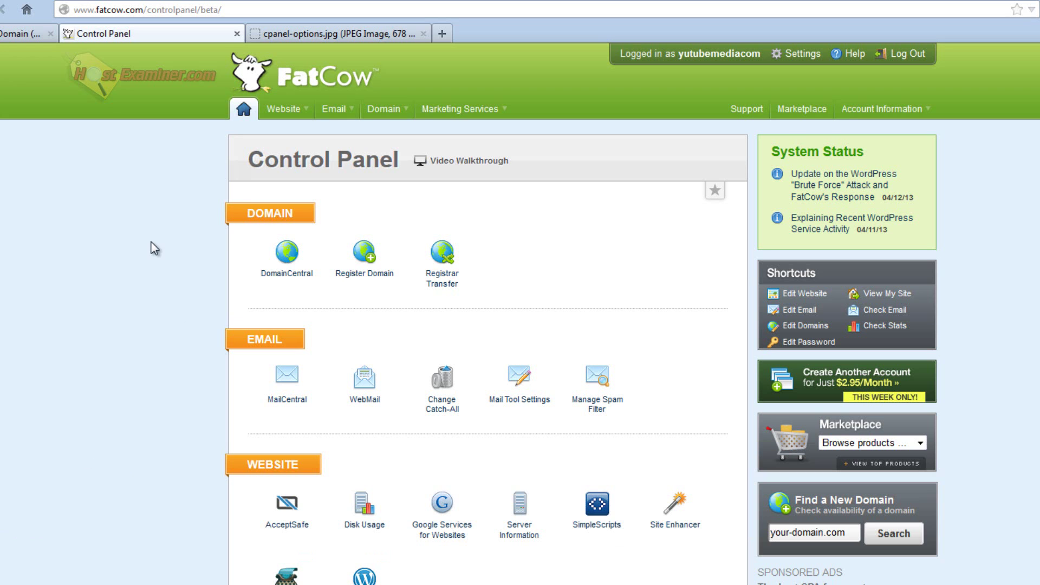
- Scroll to System Settings and bring up copy options for nameserver ns1.fatcow.com
scroll(177, 264, "down", 8)
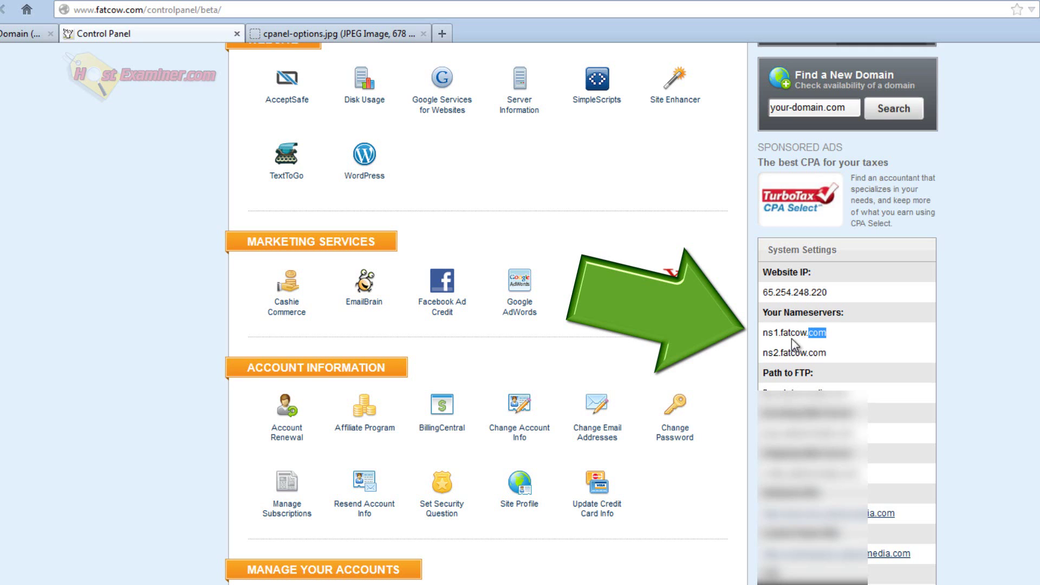
right_click(769, 334)
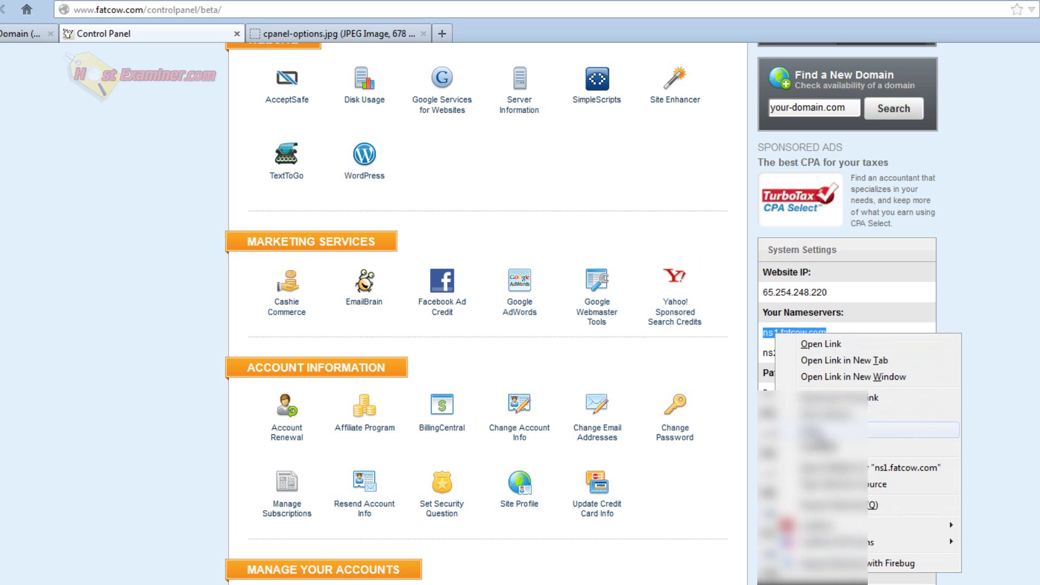
- Copy ns1.fatcow.com and paste it into Namecheap's nameserver field 1
left_click(807, 431)
left_click(21, 33)
left_click(509, 455)
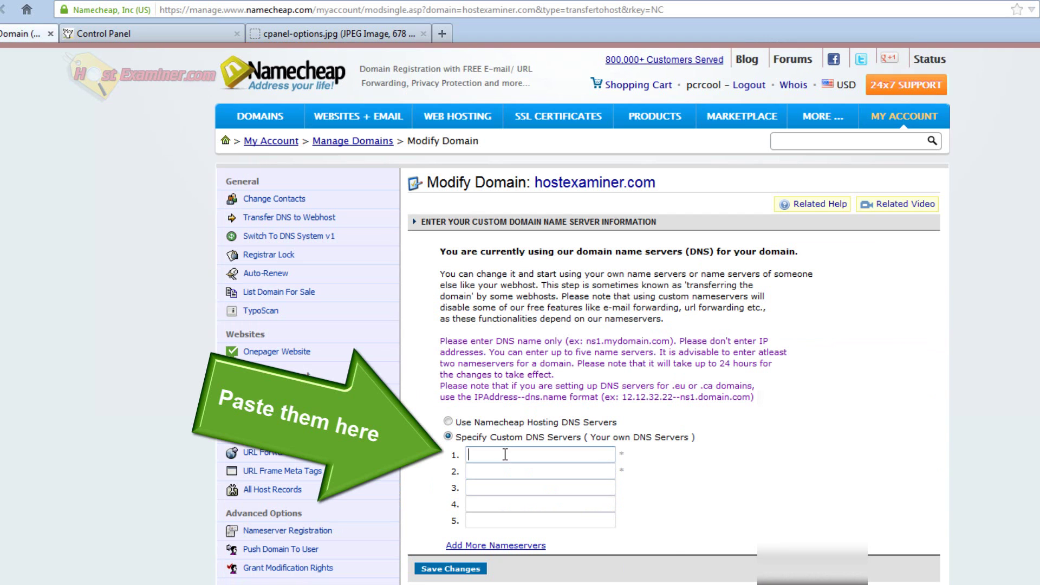
right_click(505, 455)
left_click(558, 521)
- Copy ns2.fatcow.com into nameserver field 2 and save the hostexaminer.com nameservers
left_click(206, 33)
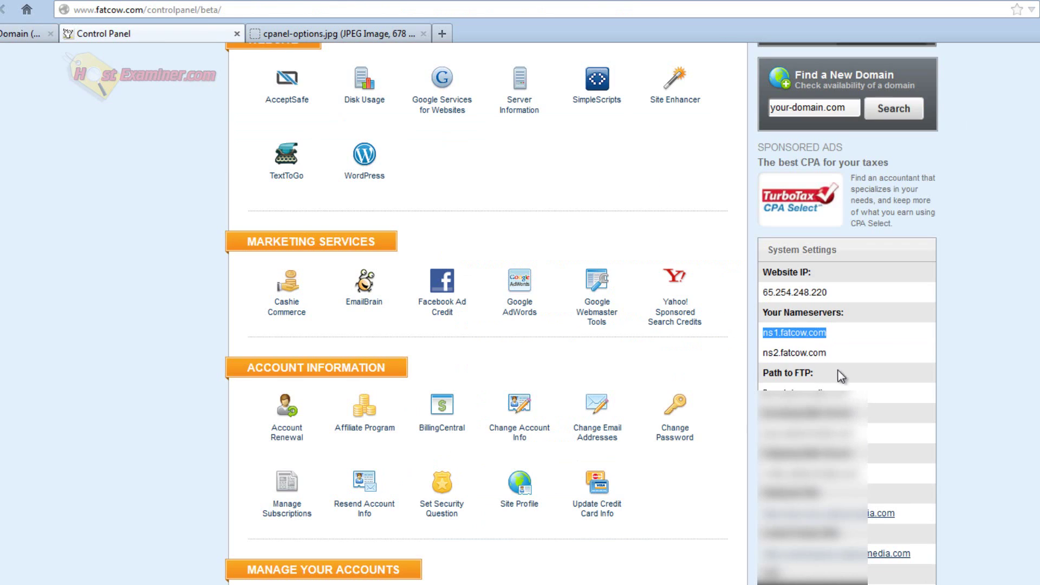
left_click_drag(827, 355, 763, 355)
right_click(768, 353)
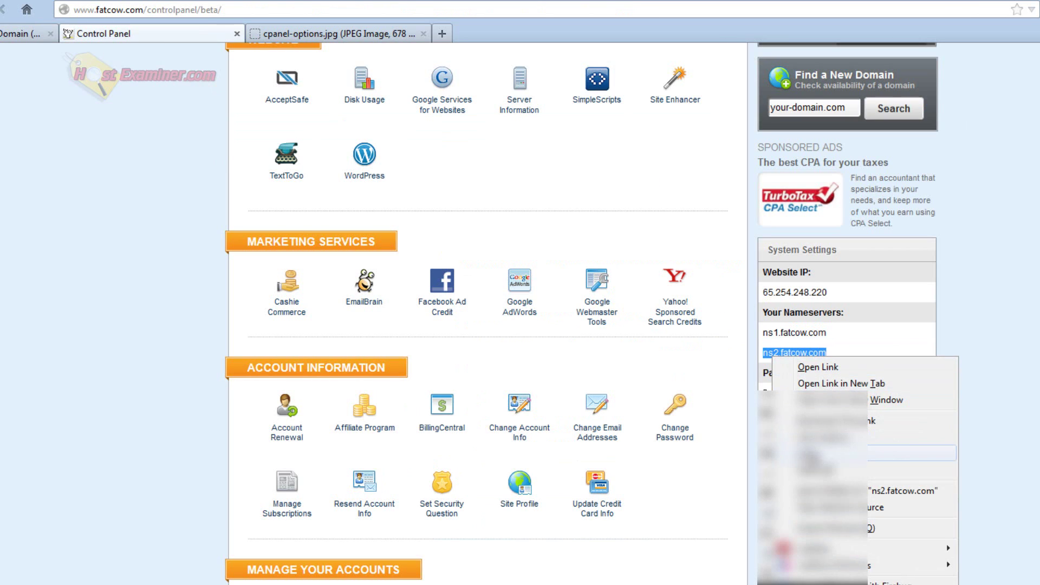
left_click(806, 450)
left_click(22, 33)
left_click(490, 470)
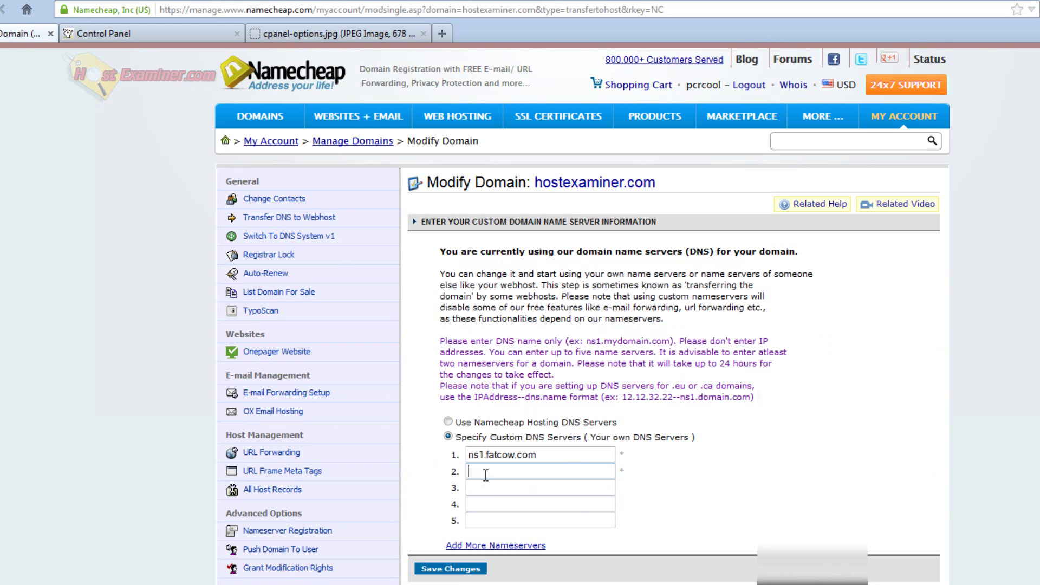
right_click(486, 475)
left_click(522, 541)
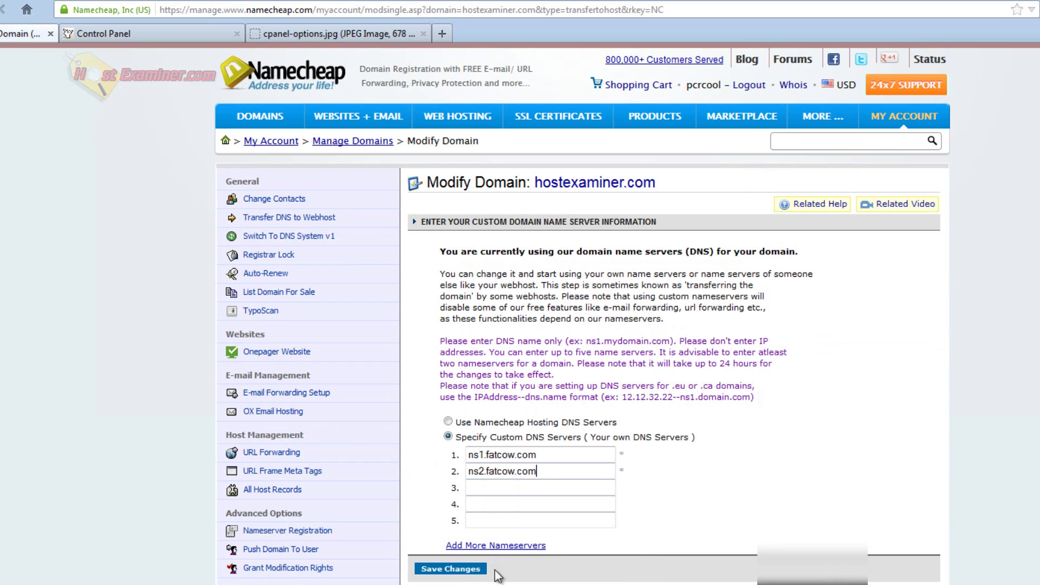
left_click(452, 569)
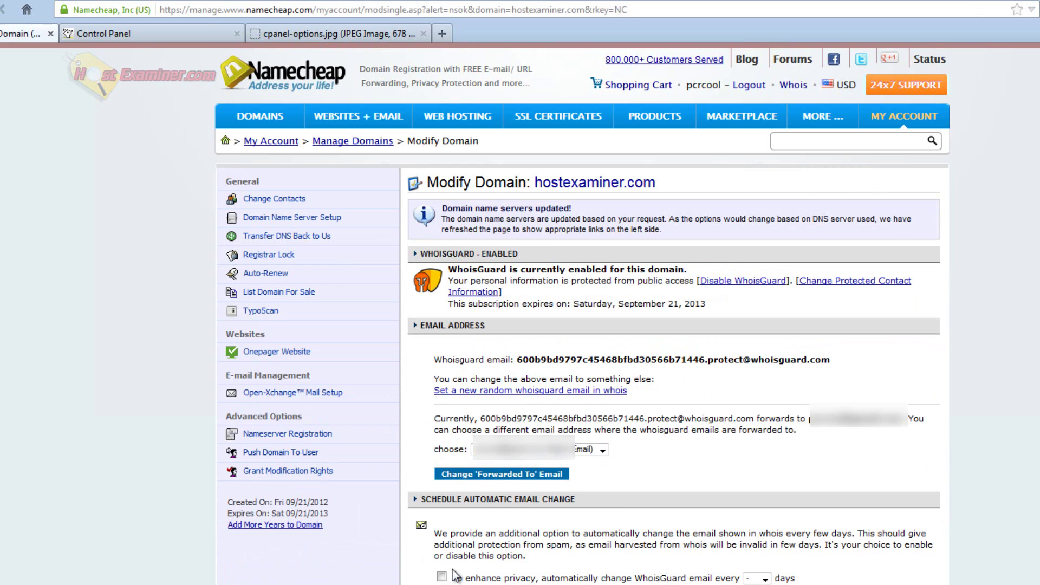
- Compare the FatCow Control Panel with Namecheap's settings for hostexaminer.com
left_click(133, 38)
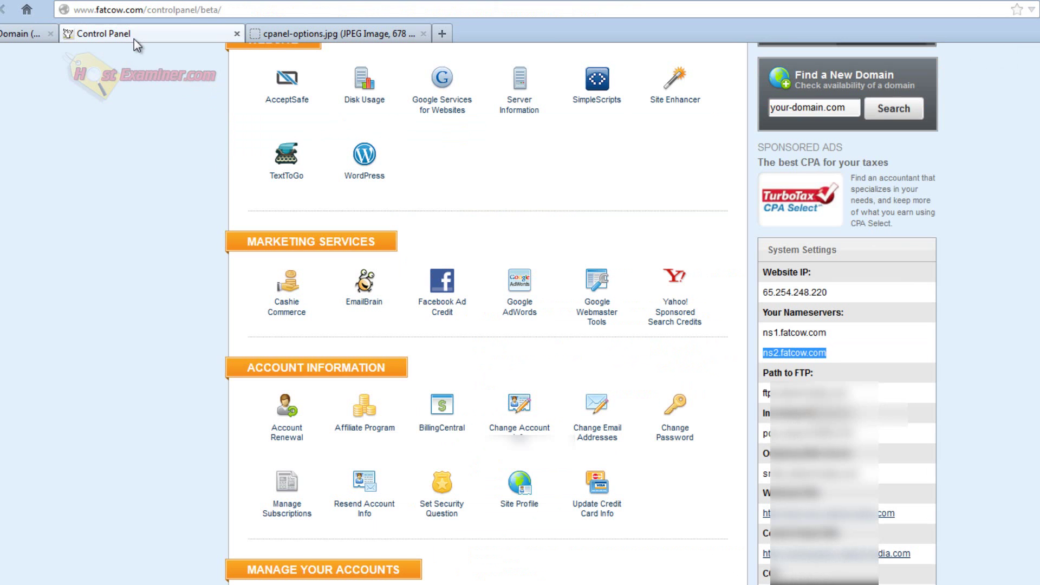
scroll(97, 398, "up", 8)
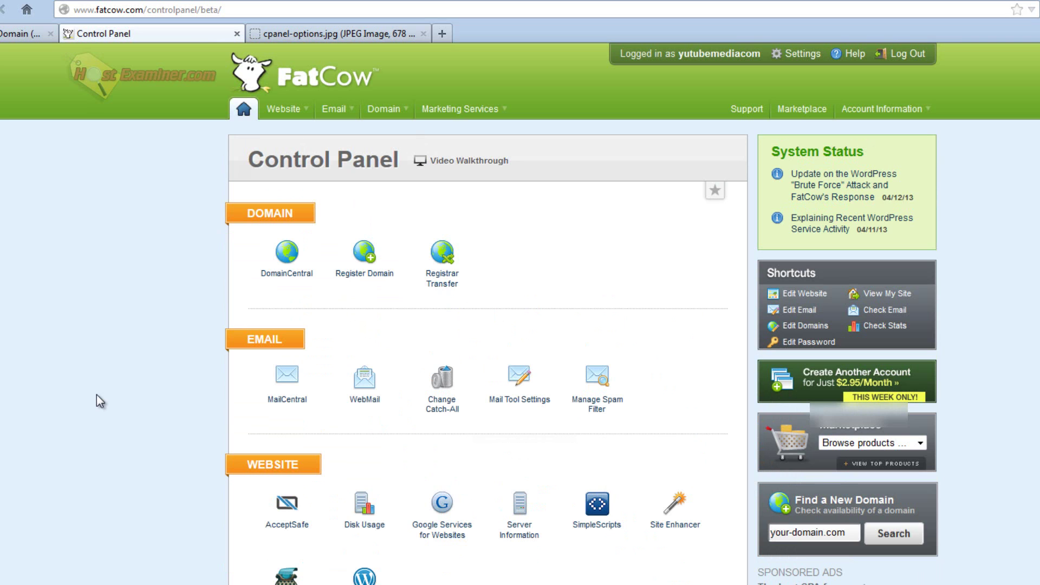
scroll(487, 314, "down", 3)
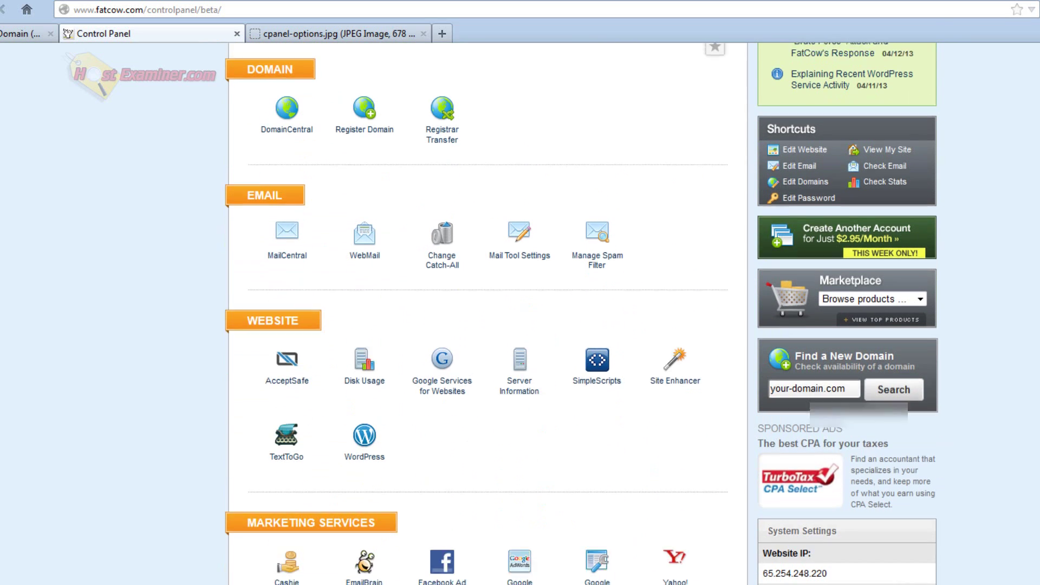
scroll(582, 314, "down", 1)
left_click(20, 34)
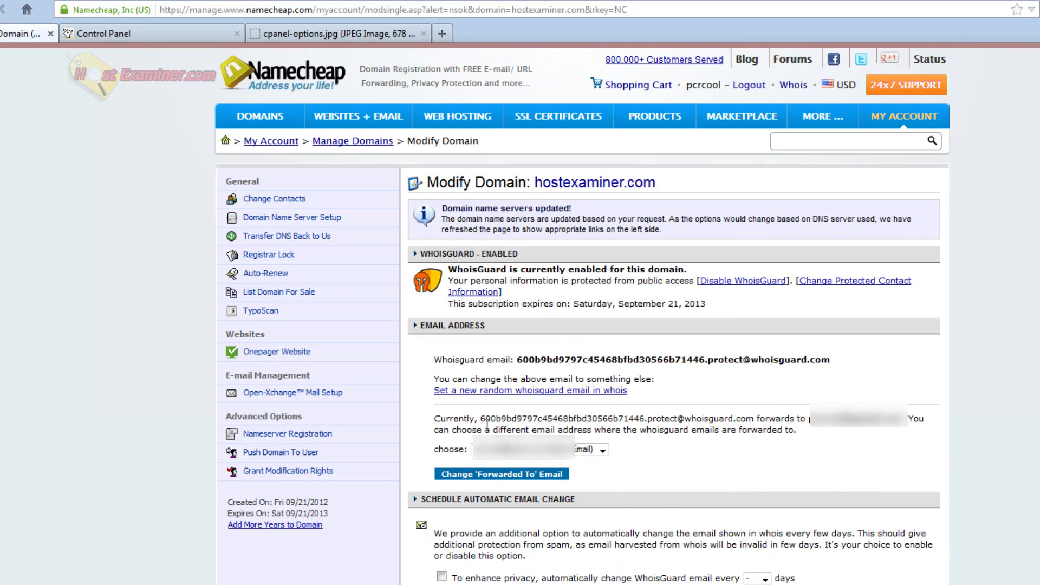
left_click(132, 30)
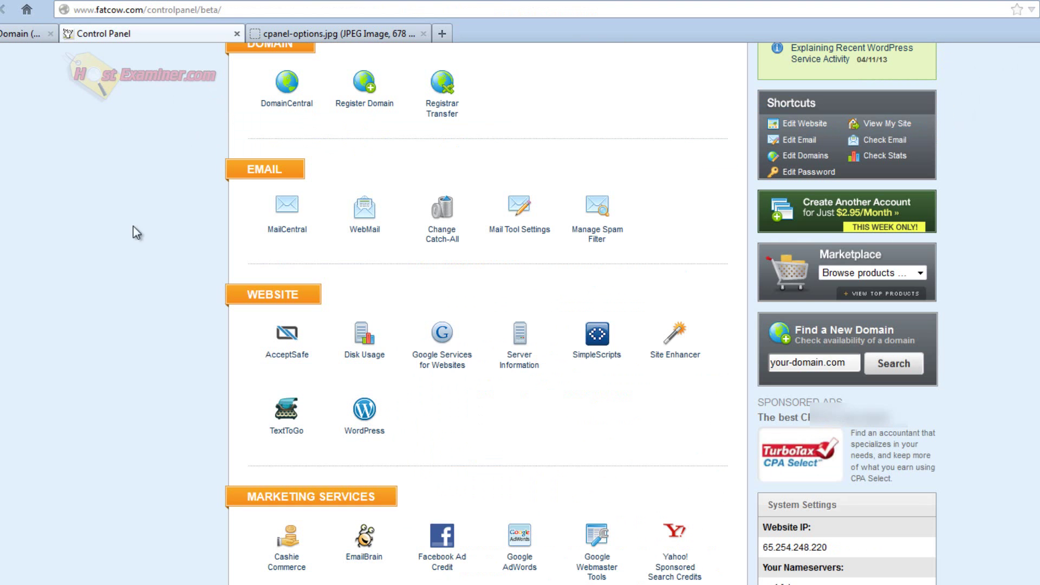
scroll(43, 443, "up", 3)
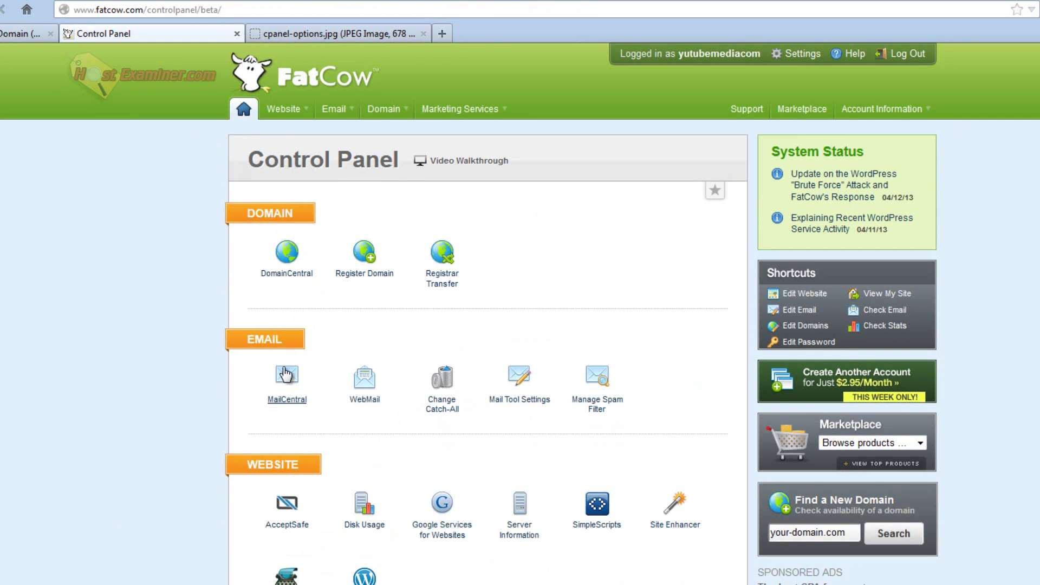
- Open DomainCentral, choose Add Existing Domain, and select the domain field
left_click(292, 254)
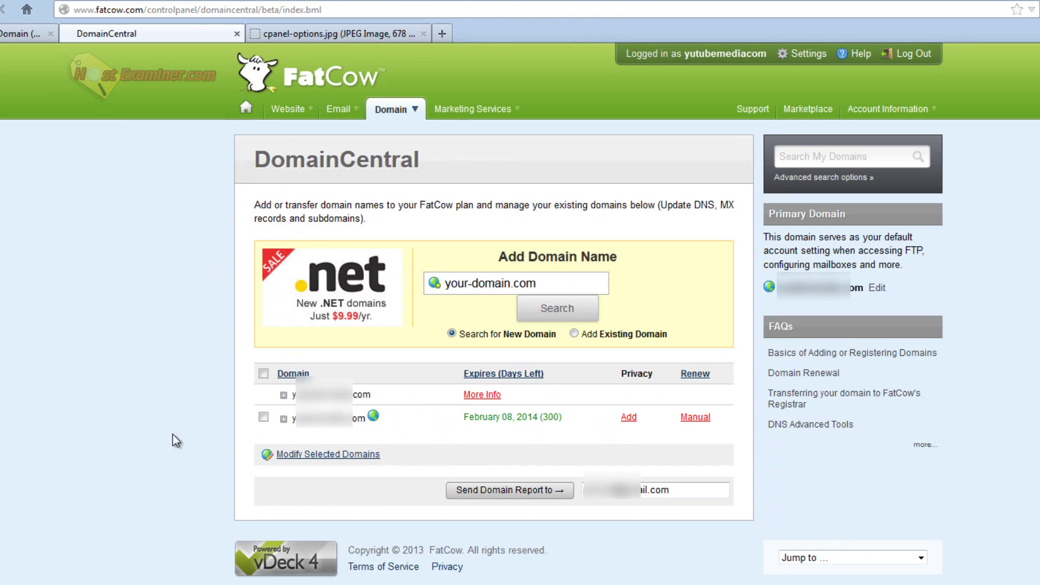
left_click(574, 333)
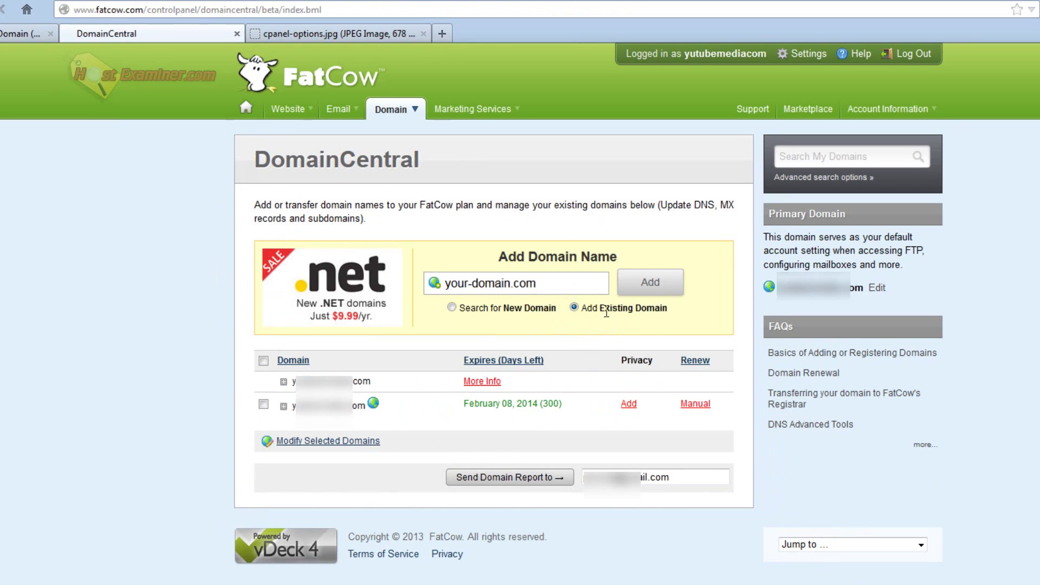
left_click(498, 285)
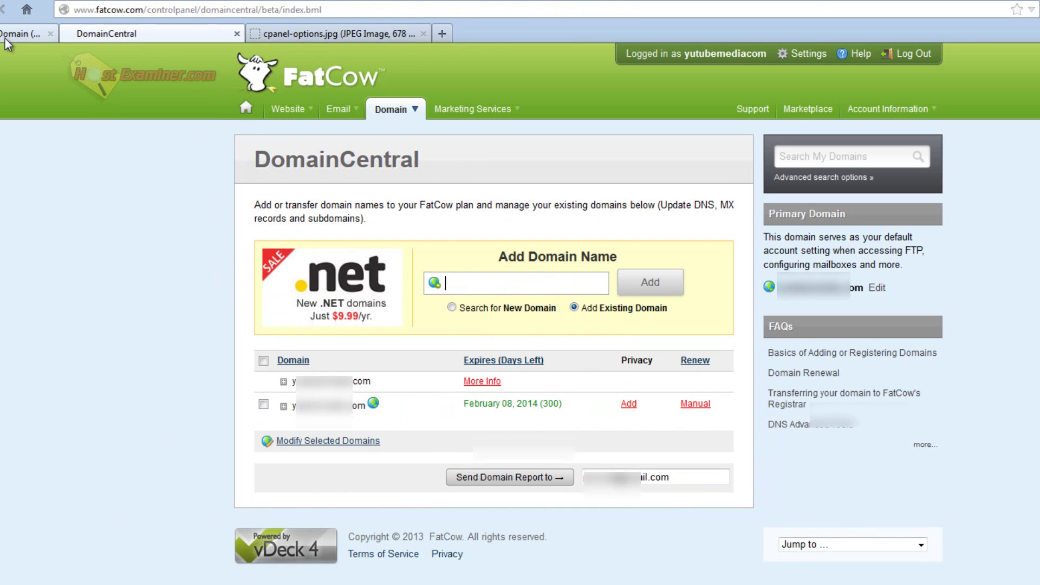
left_click(22, 34)
left_click(162, 33)
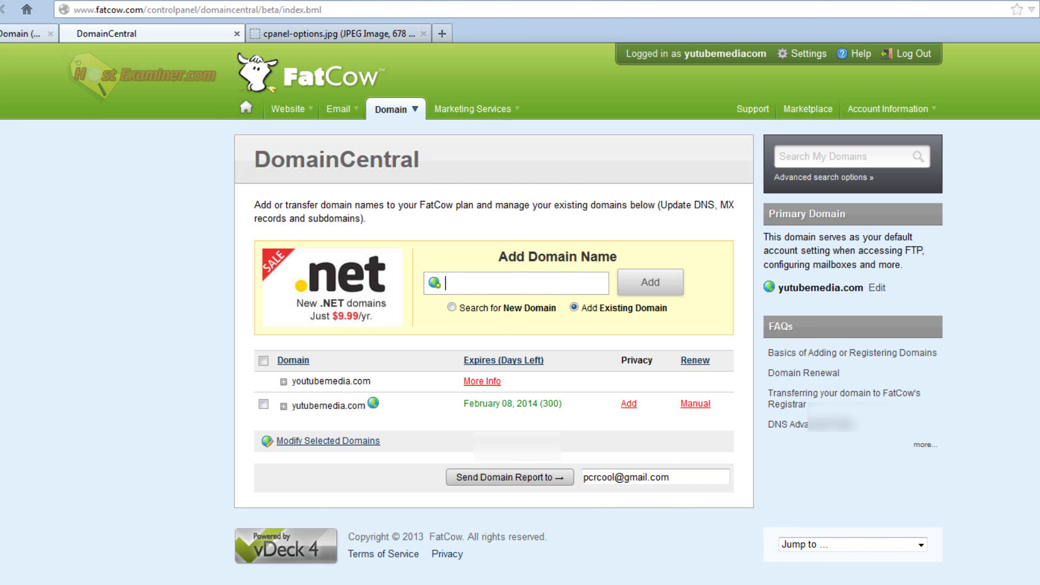
left_click(21, 34)
- Scroll the cpanel-options.jpg screenshot to the HostGator name servers ns3617 and ns3618
left_click(290, 36)
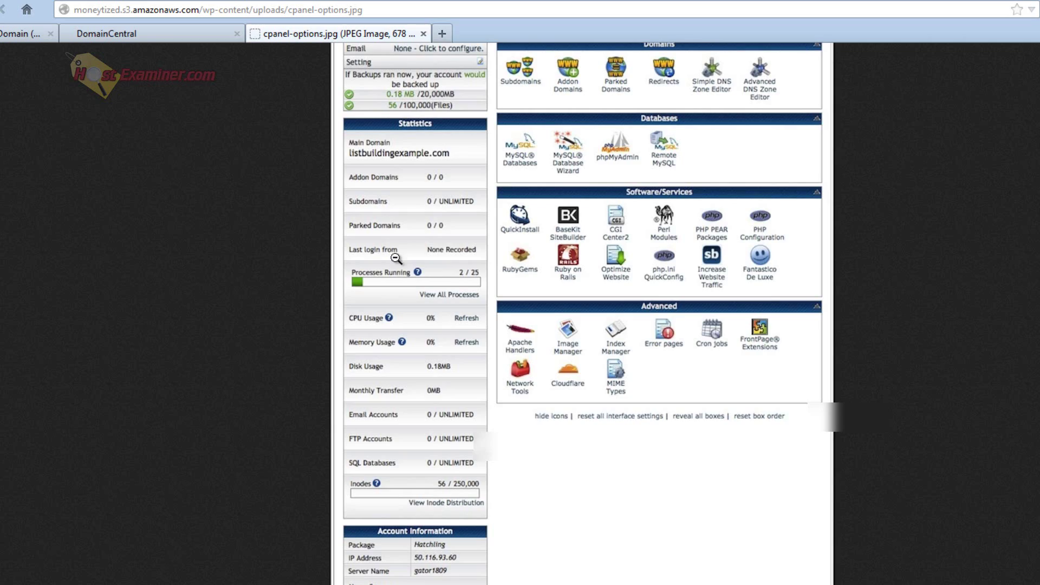
scroll(567, 555, "up", 10)
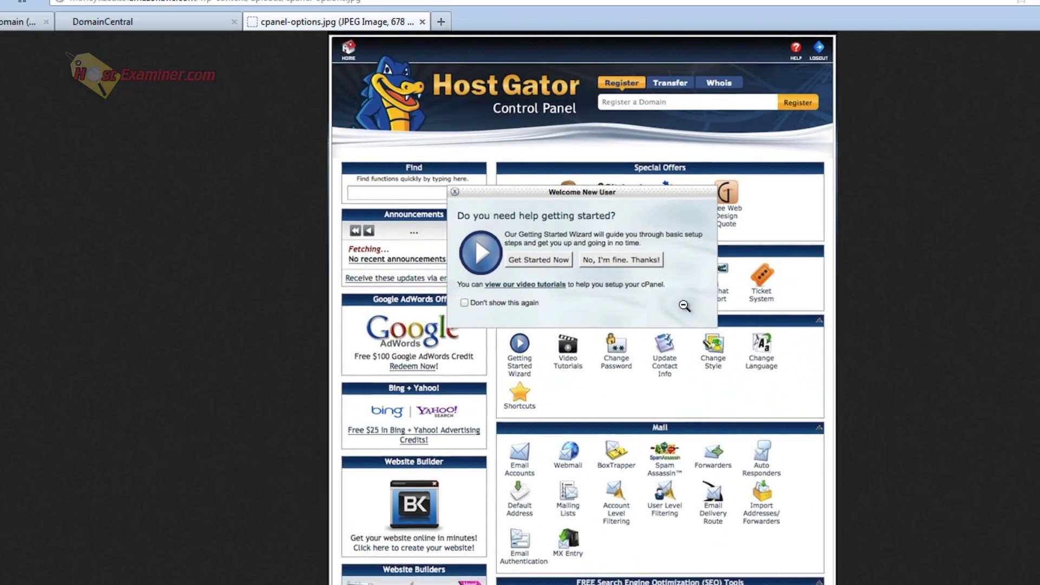
scroll(281, 209, "down", 15)
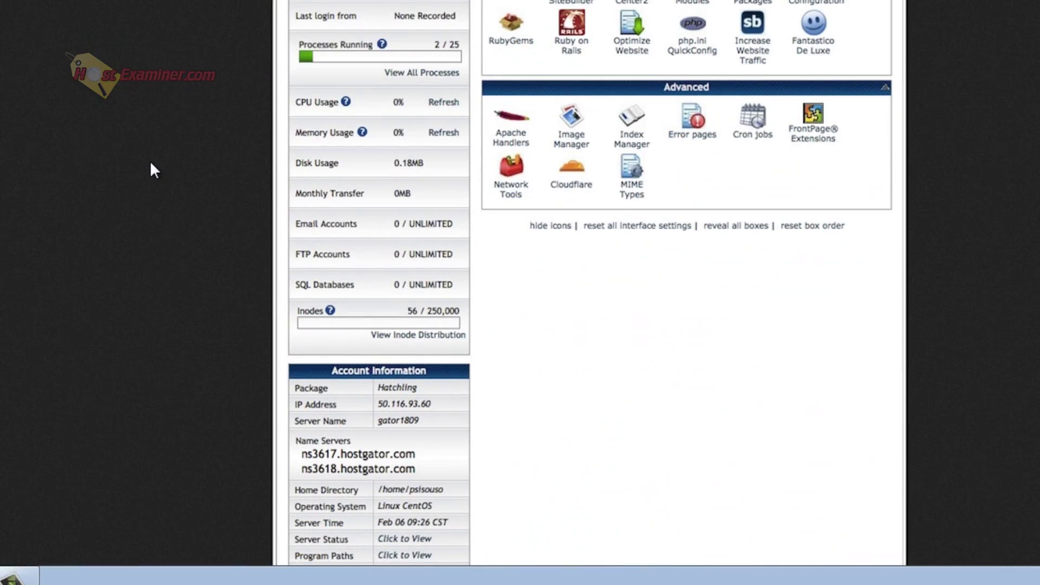
scroll(151, 165, "down", 3)
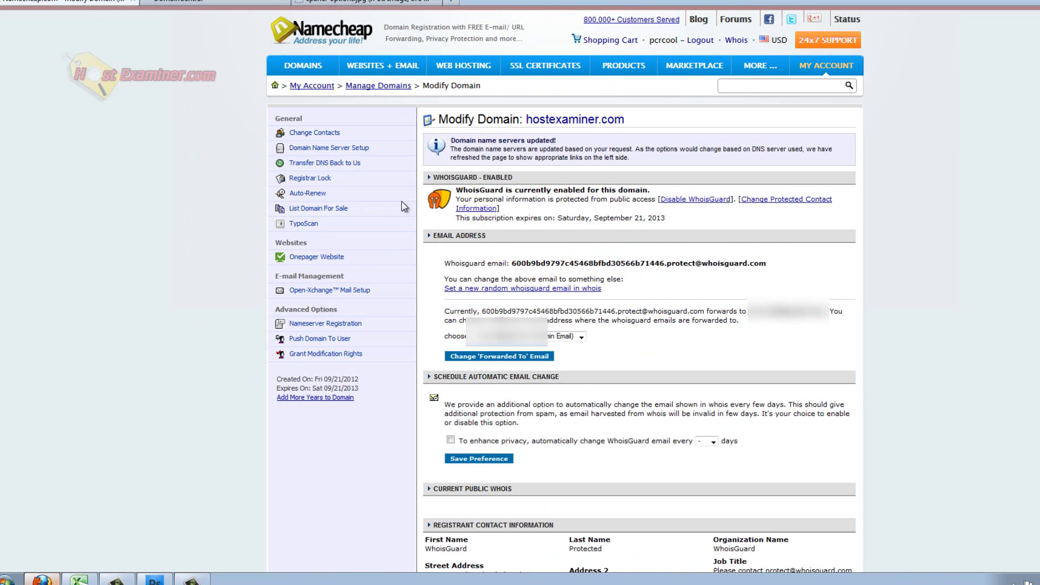
- Check that Namecheap lists ns1.fatcow.com and ns2.fatcow.com for hostexaminer.com, then return to DomainCentral
left_click(328, 163)
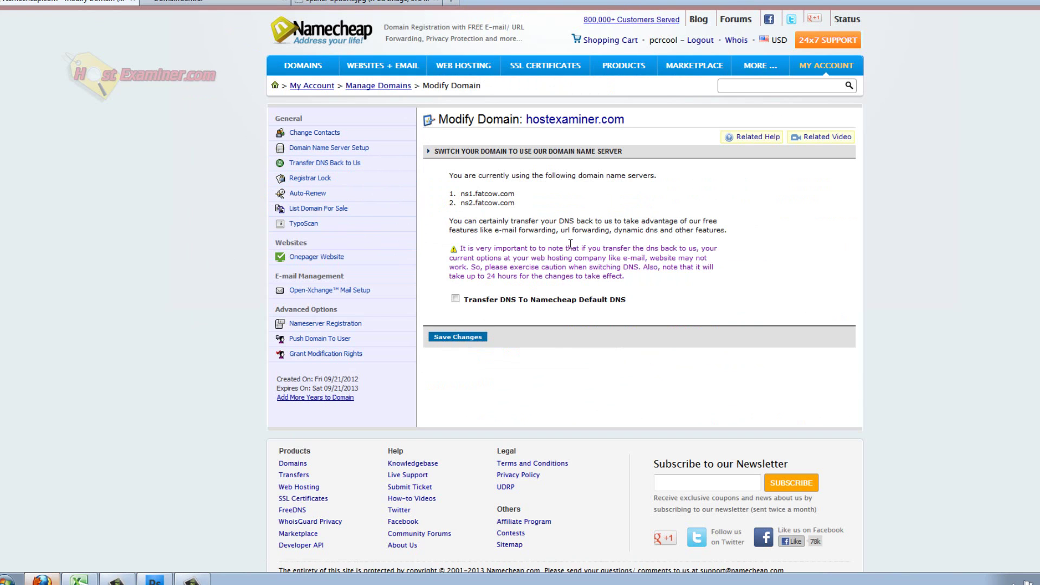
left_click_drag(460, 194, 524, 206)
left_click(232, 3)
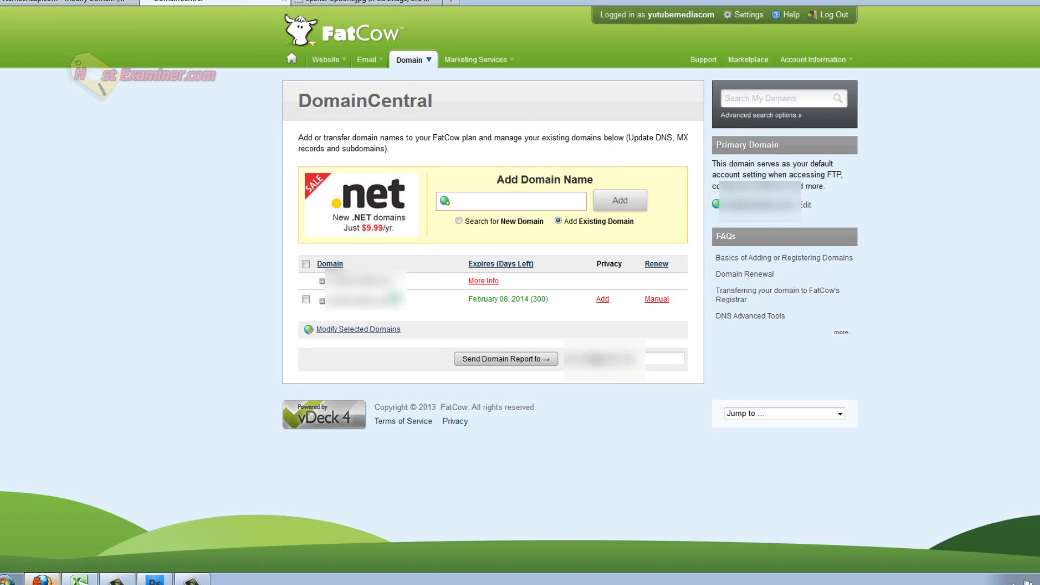
left_click(355, 2)
left_click(86, 2)
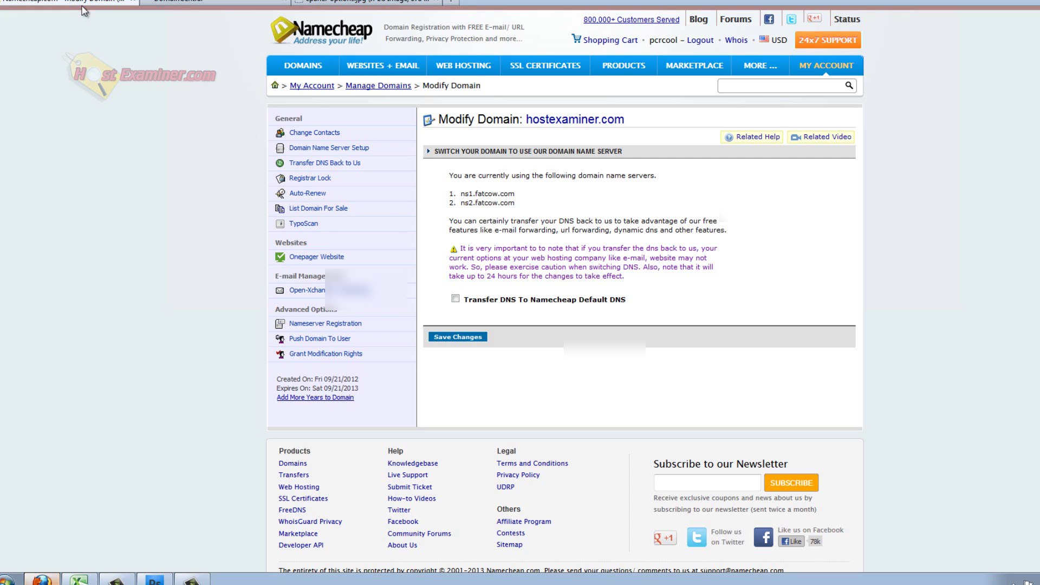
left_click(233, 3)
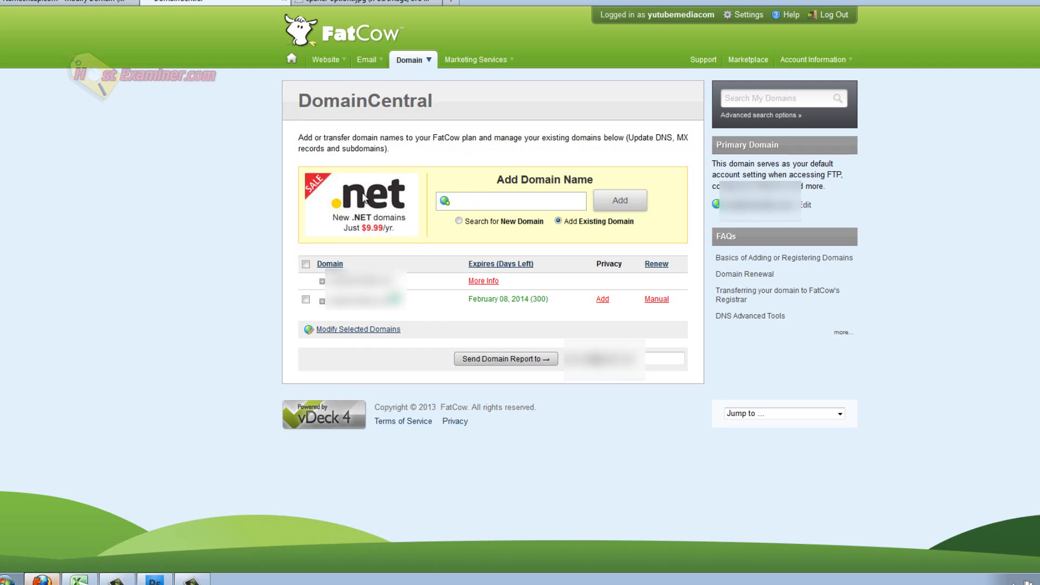